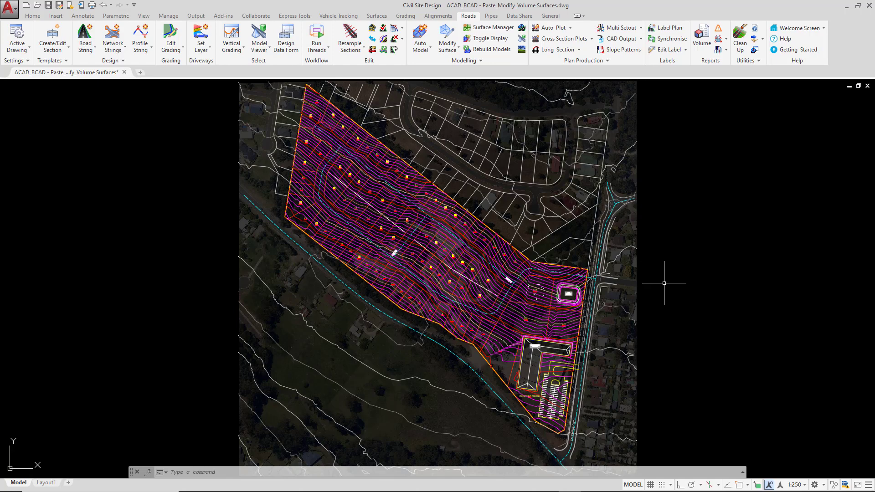
Step: Open the surface volume report tool for comparing two terrain surfaces
left_click(370, 17)
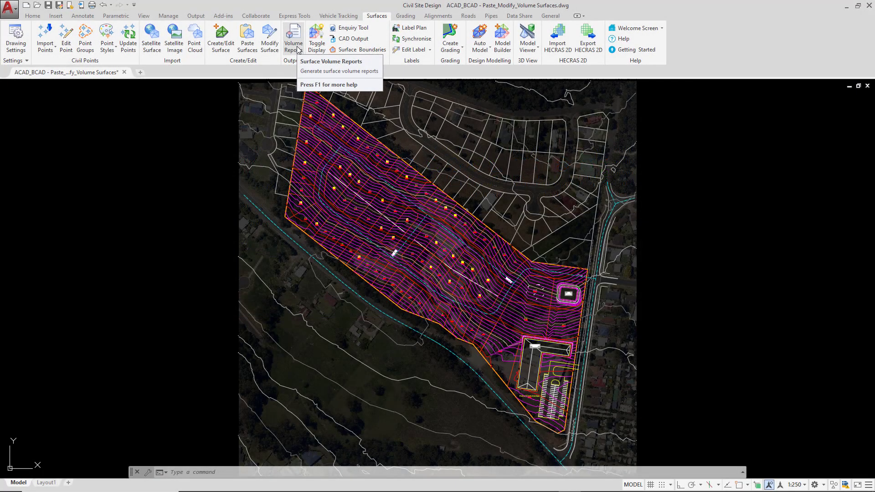
left_click(298, 49)
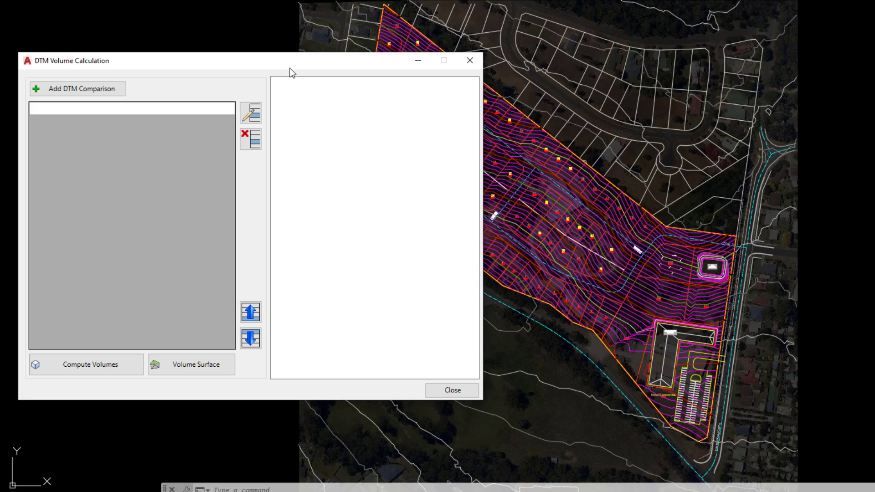
left_click(611, 289)
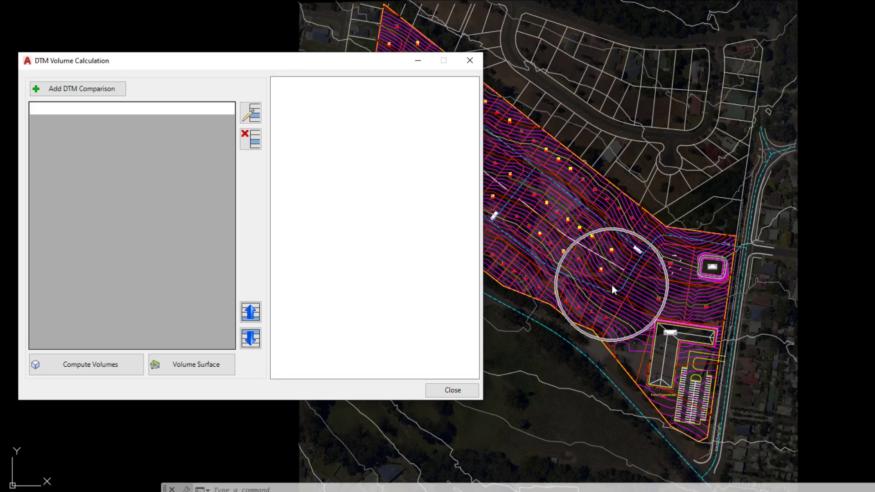
left_click(655, 148)
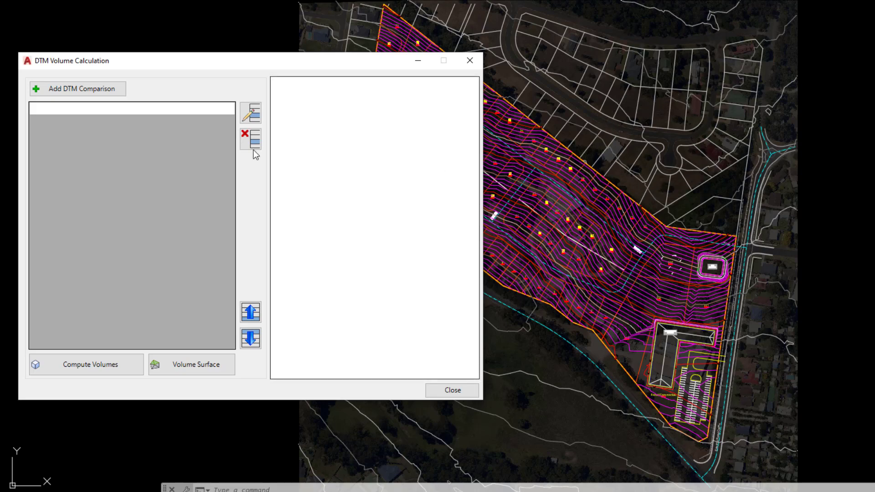
Step: Add a DTM comparison with BM-Development Base as the top surface and NS as the bottom, and review its net volume
left_click(94, 90)
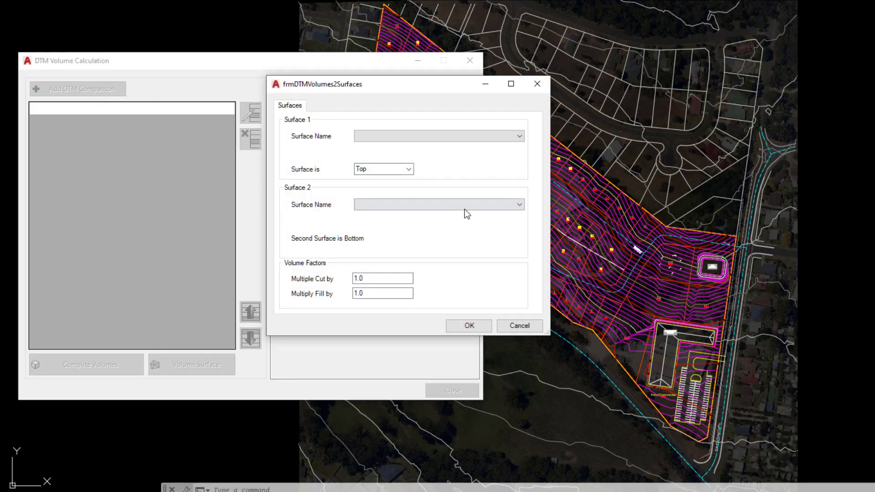
left_click(488, 139)
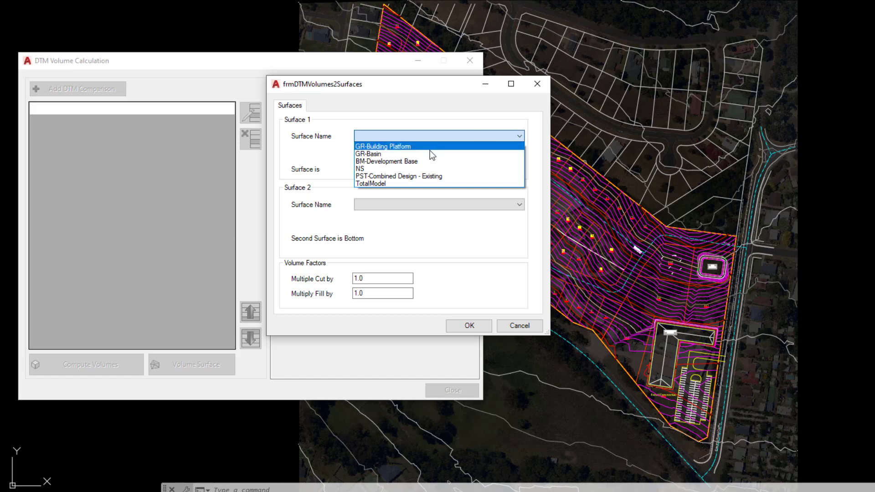
left_click(412, 165)
left_click(405, 133)
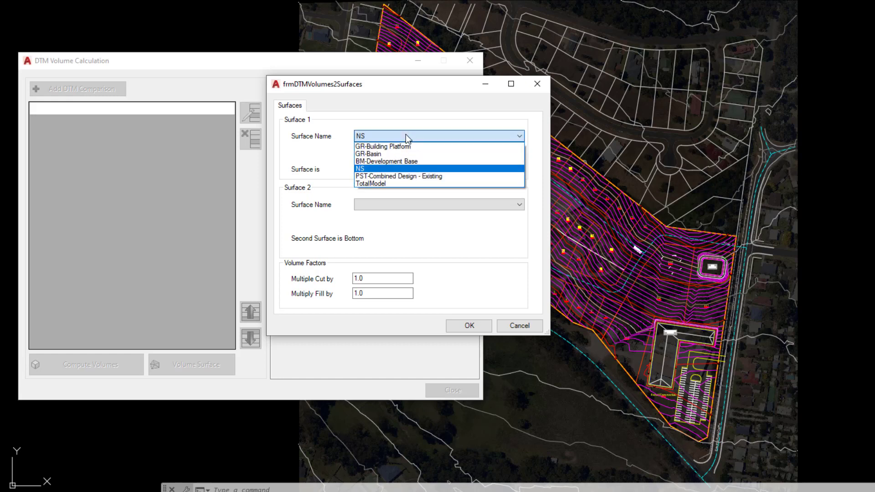
left_click(394, 163)
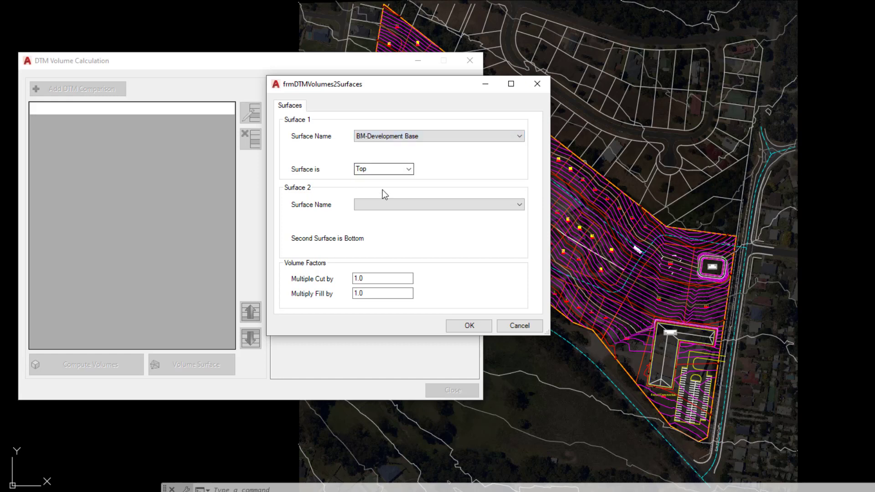
left_click(386, 205)
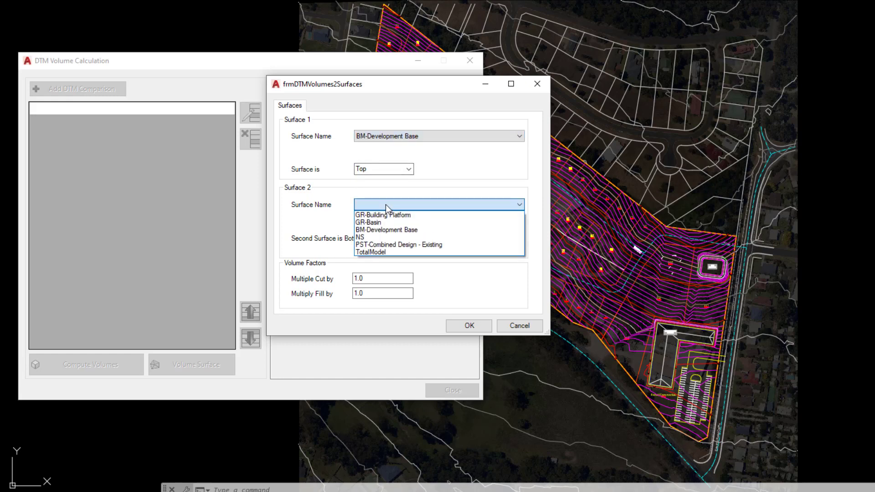
left_click(377, 237)
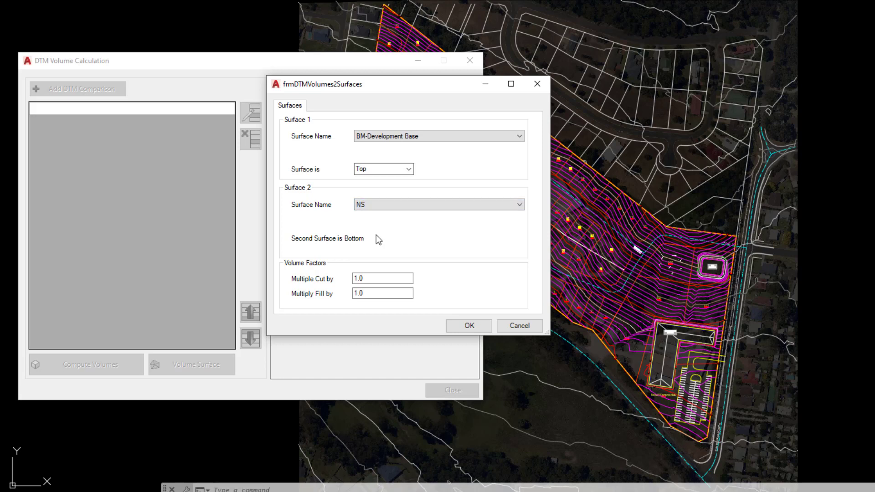
left_click(479, 328)
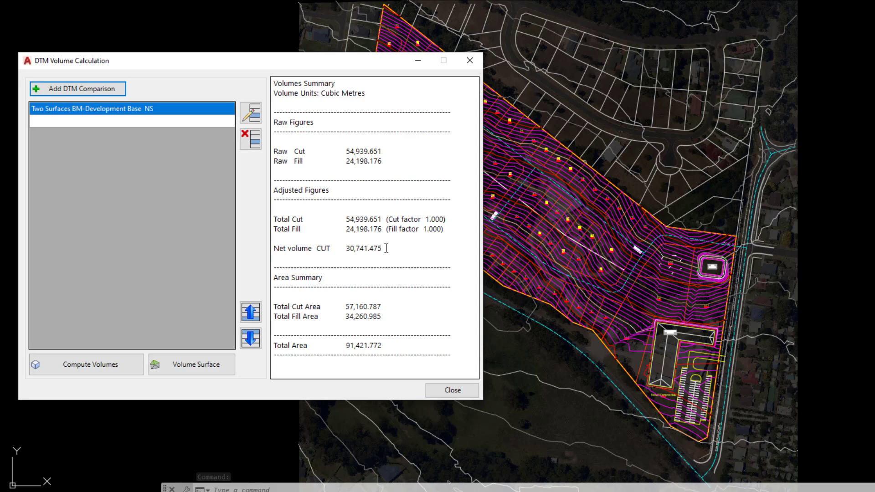
left_click_drag(386, 248, 269, 248)
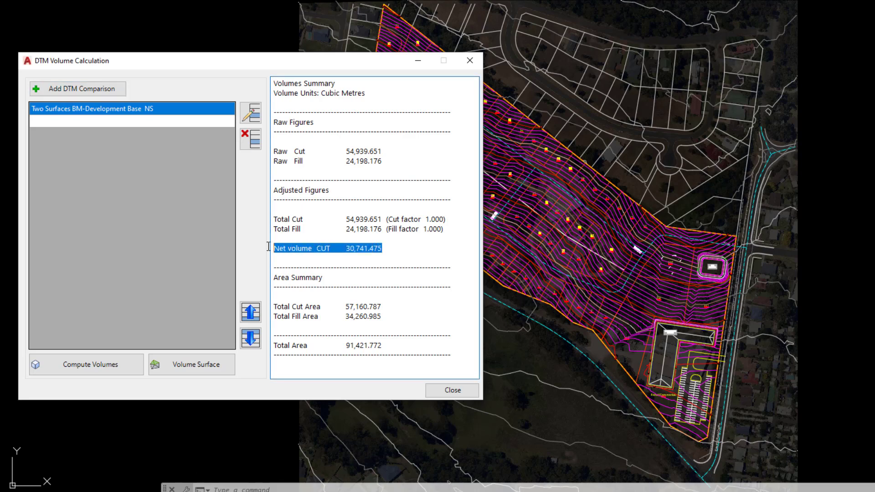
left_click(392, 249)
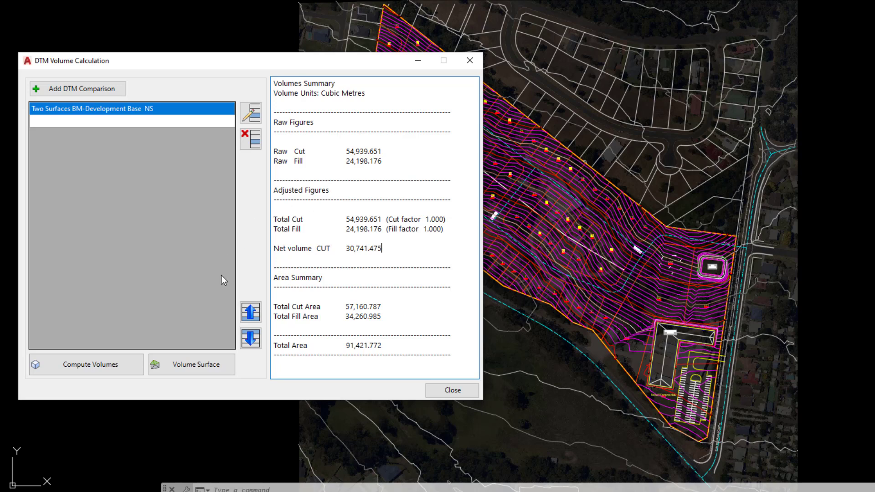
Step: Create a volume surface from the comparison, named Design vs Existing, using the VolumeSurface style
left_click(212, 367)
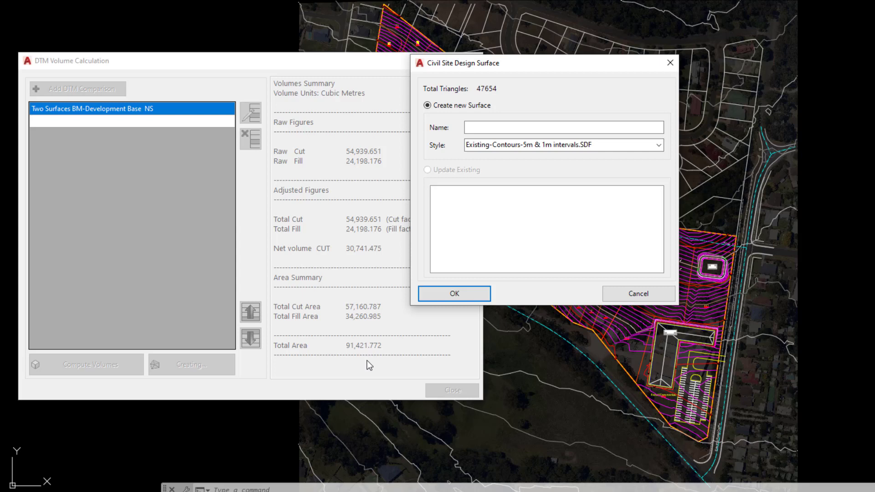
left_click(565, 128)
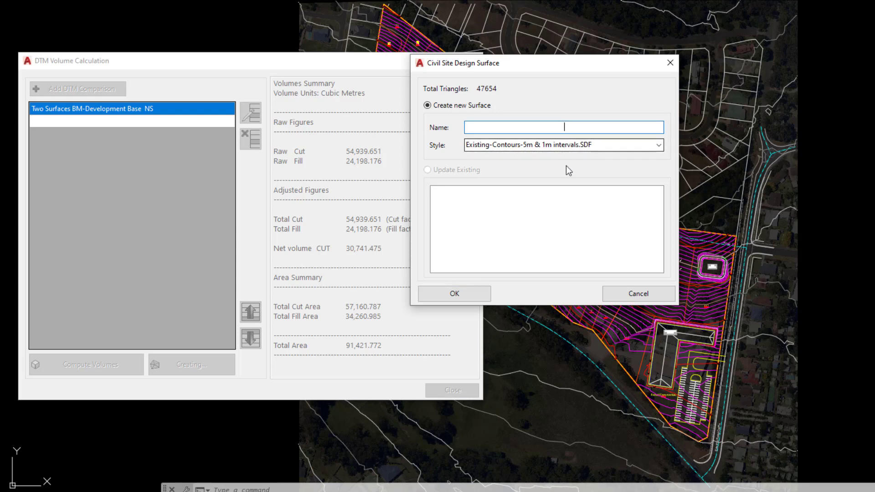
type("De")
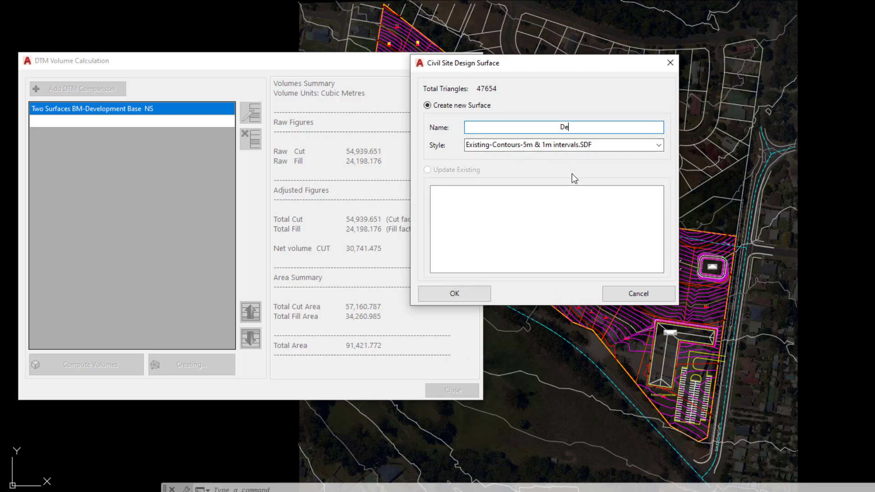
type("sign vs Existing")
left_click(517, 125)
left_click(529, 126)
left_click(658, 145)
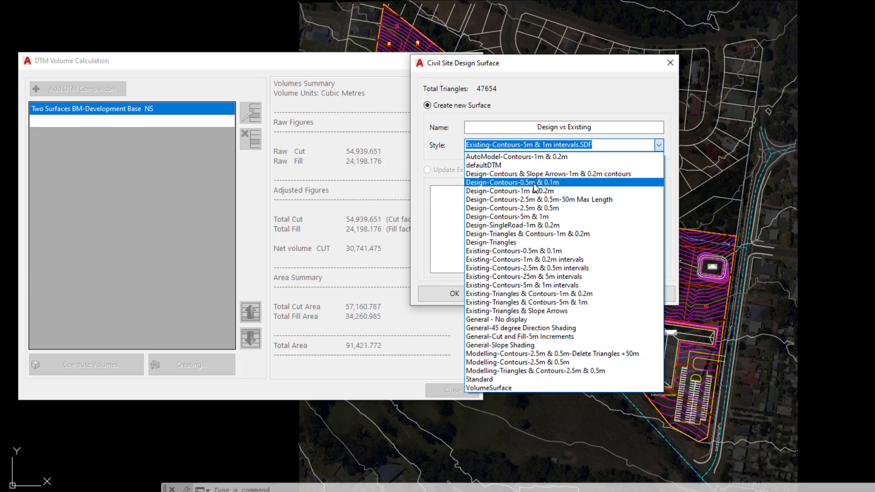
left_click(498, 387)
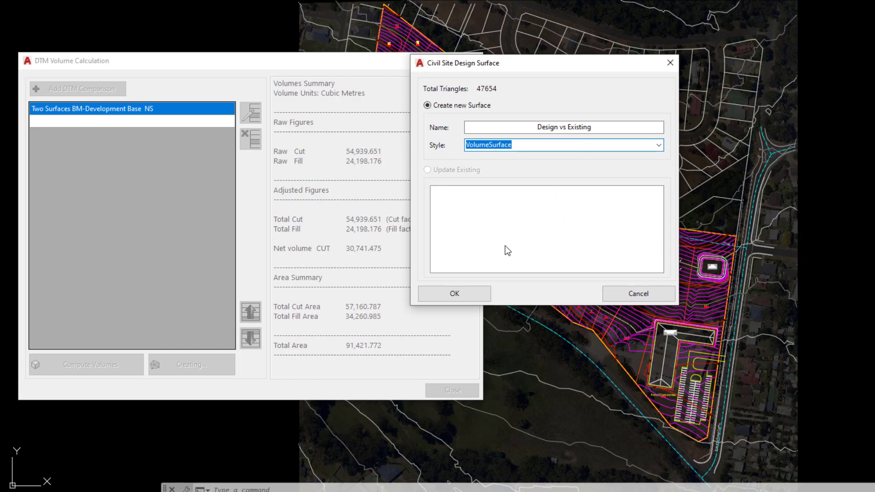
left_click(474, 296)
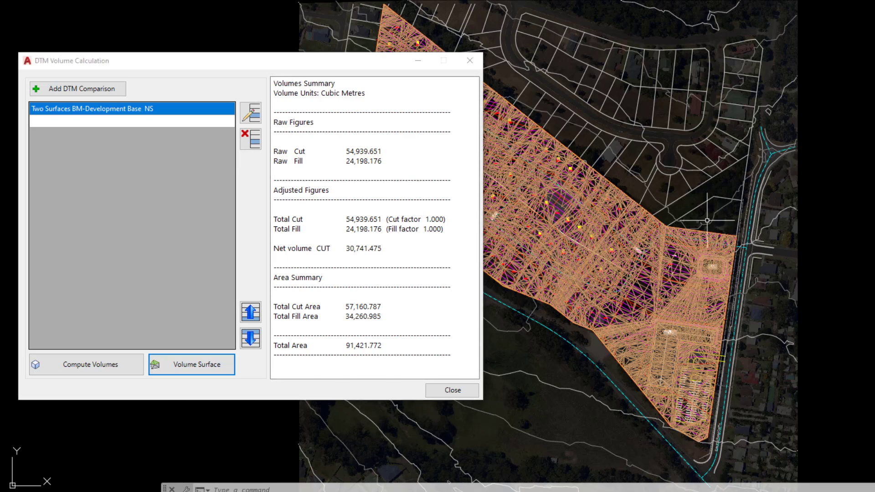
left_click(214, 370)
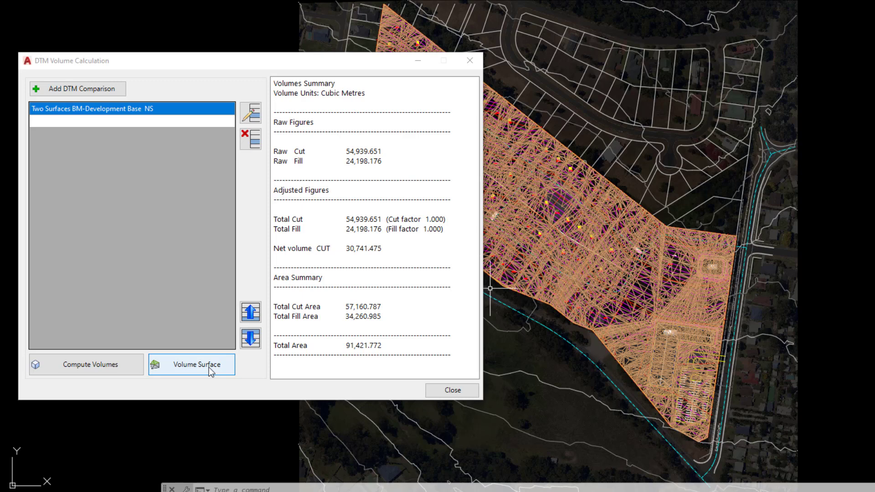
left_click(208, 367)
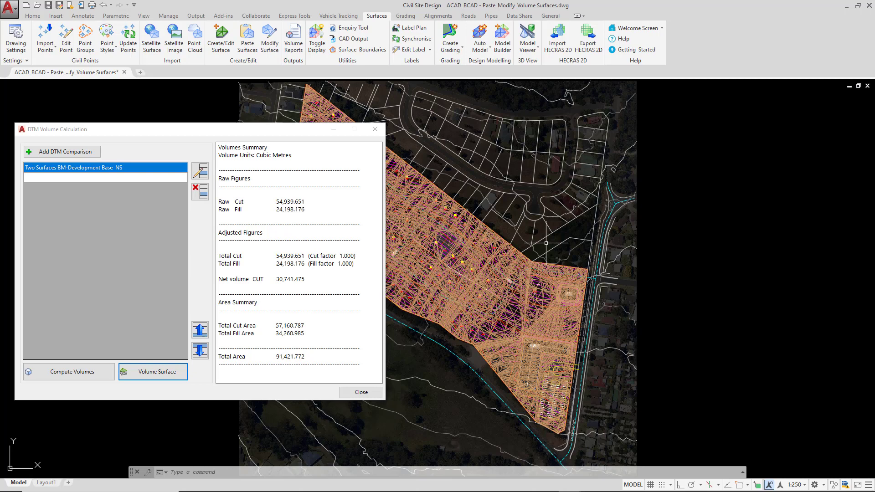
Step: Turn off contours for GR-Building Platform, BM-Development Base, PST-Combined Design - Existing and TotalModel, and the mesh for VOL-Design vs Existing
left_click(464, 16)
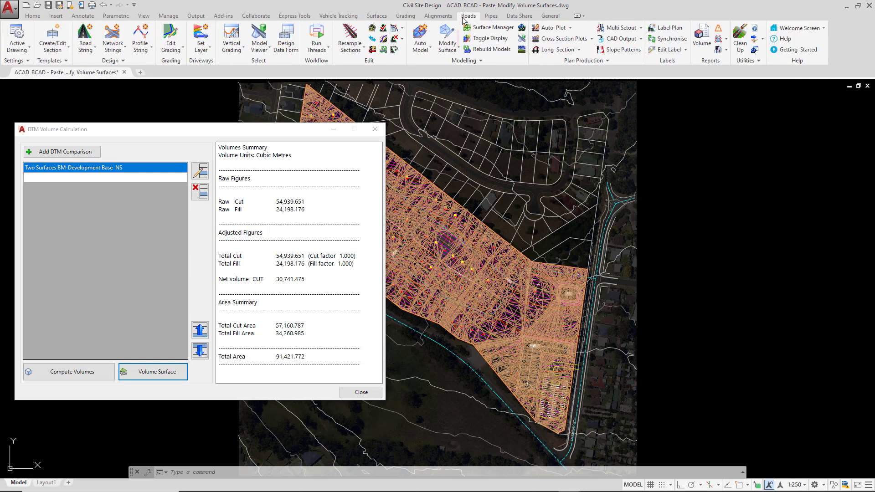
left_click(499, 40)
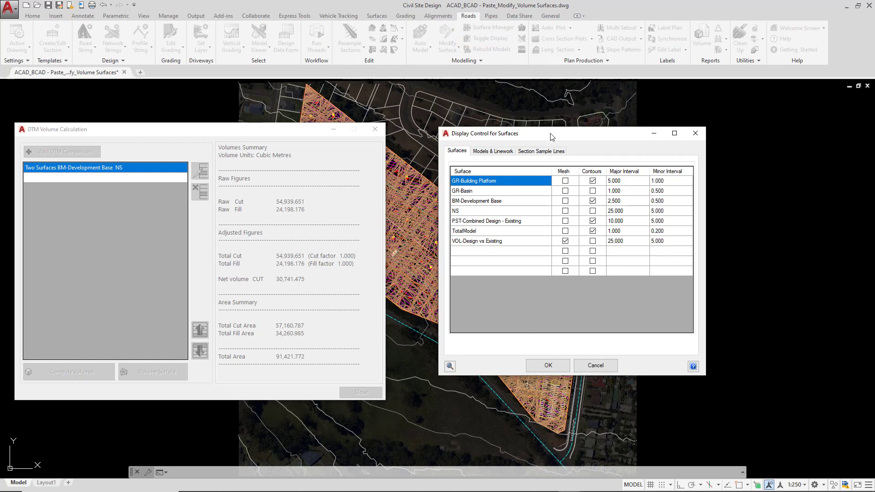
left_click(592, 181)
left_click(592, 201)
left_click(592, 221)
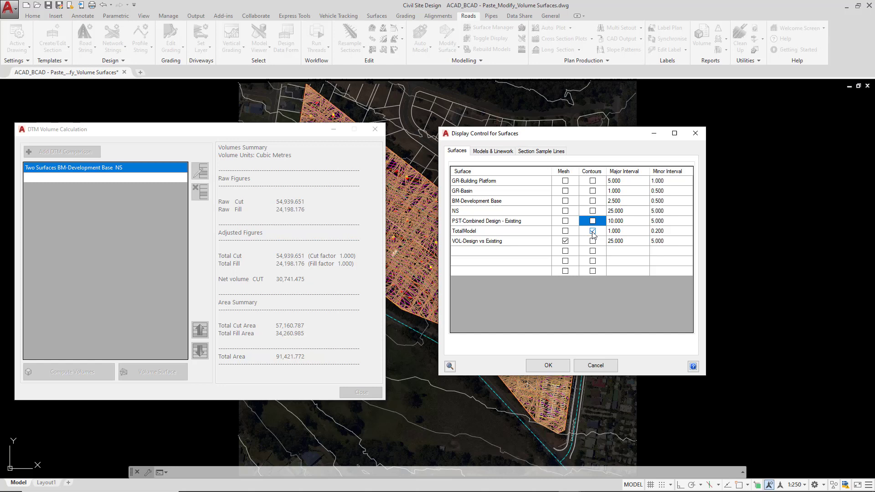
left_click(592, 232)
left_click(565, 241)
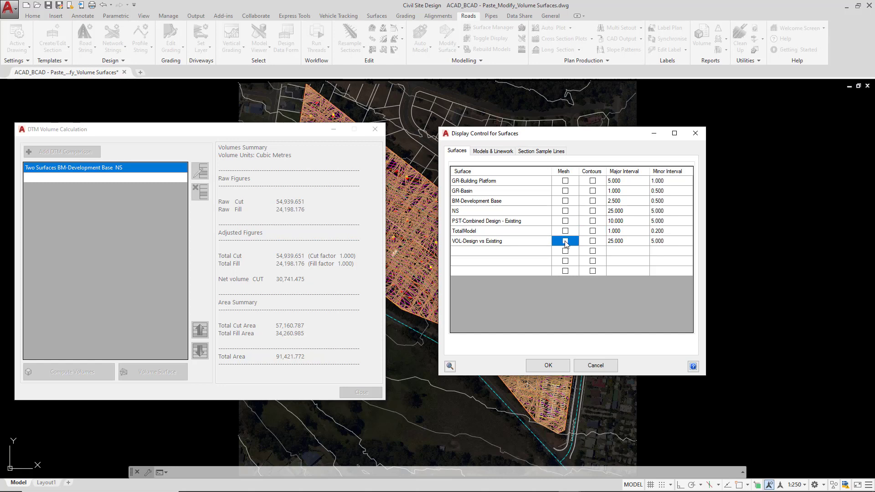
left_click(548, 364)
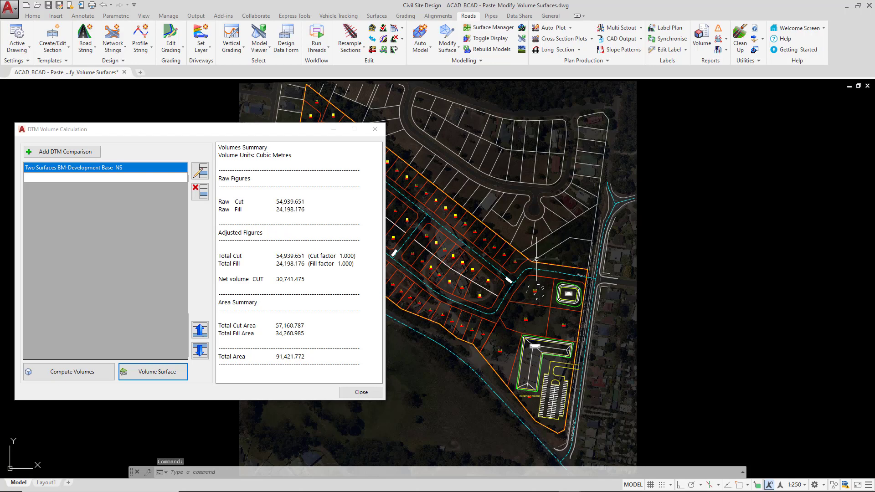
Step: Hide the aerial background image behind the site plan and clear the selection
middle_click_drag(540, 259, 687, 256)
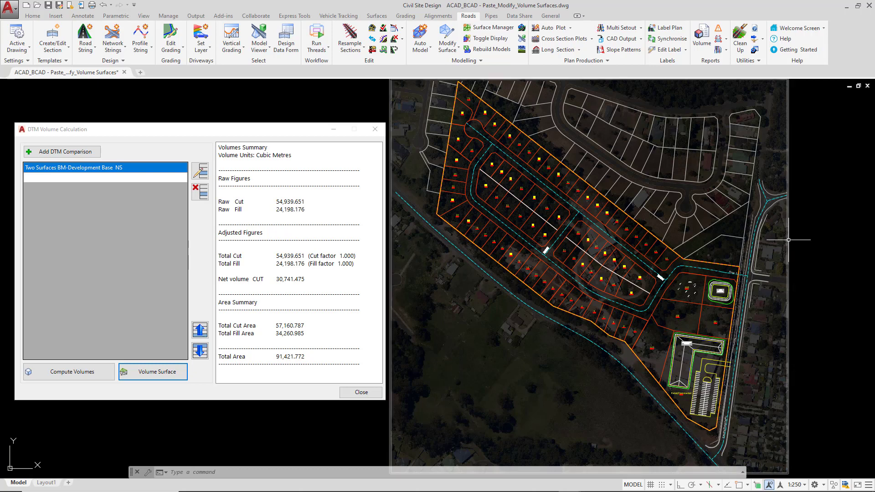
left_click(788, 239)
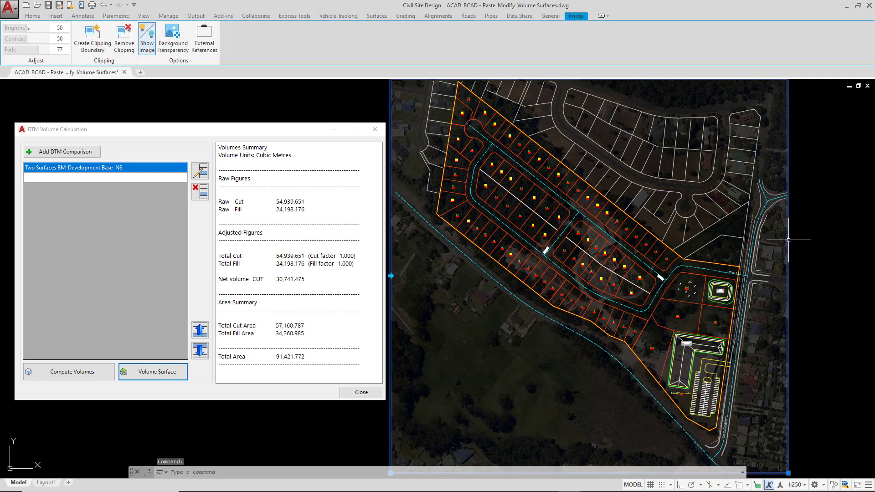
left_click(145, 45)
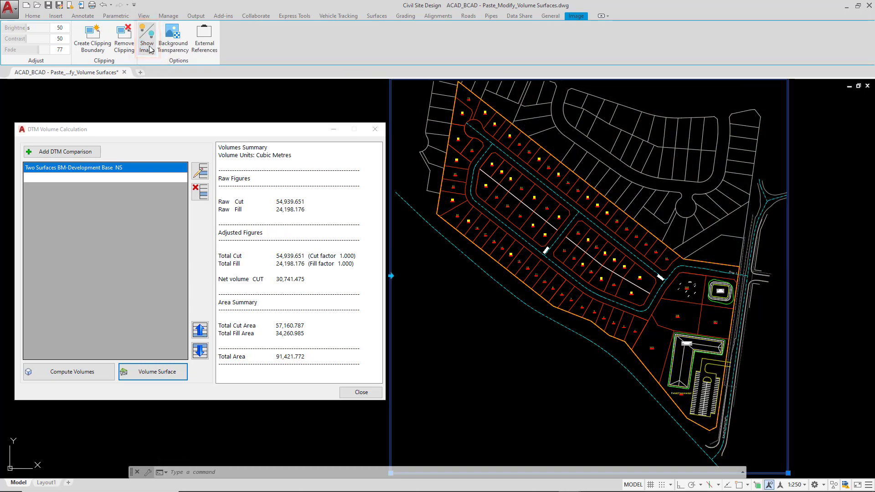
key("Escape")
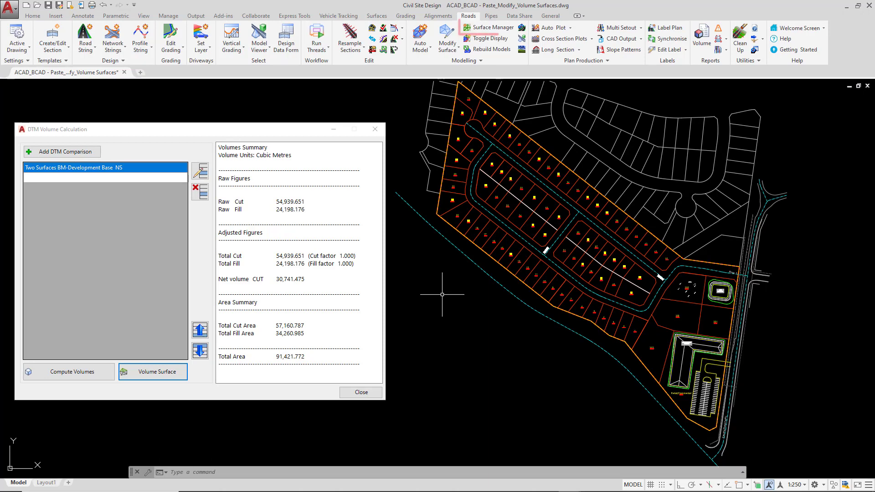
Step: Open VOL-Design vs Existing for editing and set up its height shading table with a single range
left_click(495, 28)
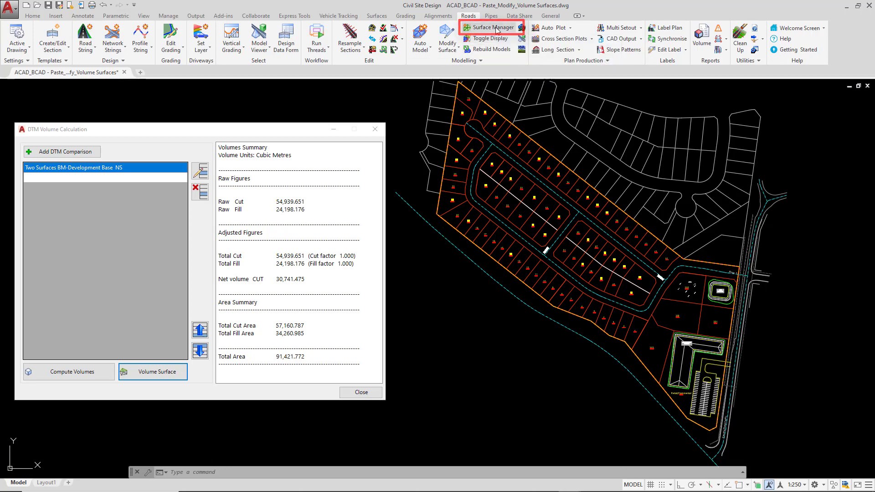
left_click_drag(544, 157, 86, 132)
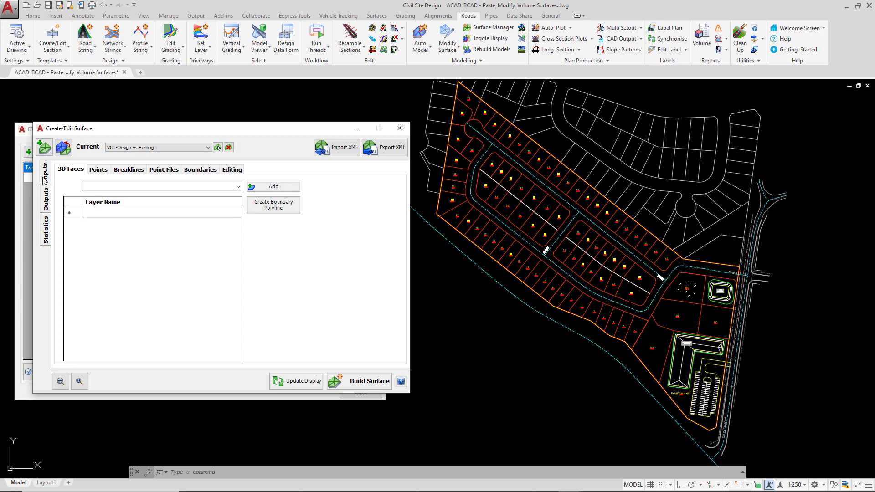
left_click(45, 201)
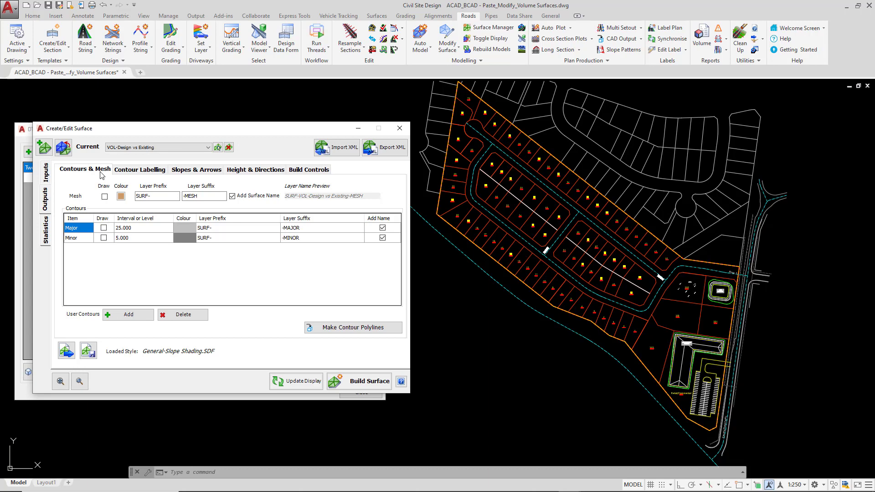
left_click(237, 169)
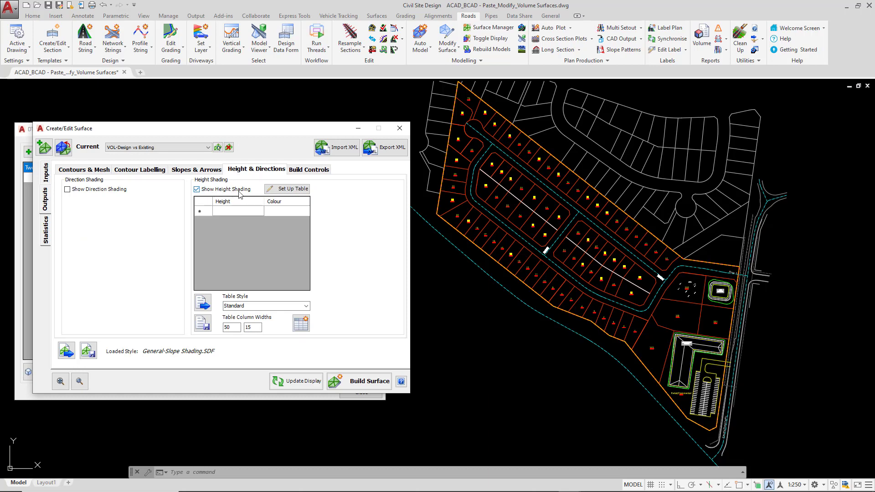
left_click(281, 190)
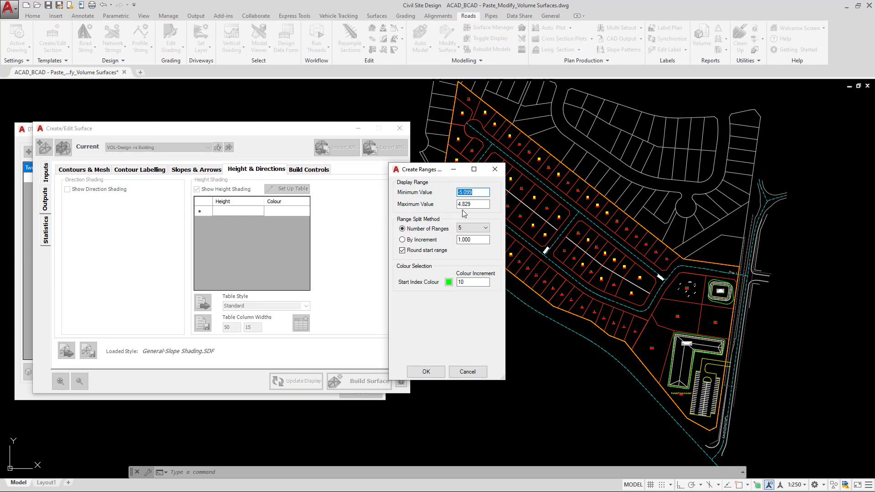
left_click(478, 204)
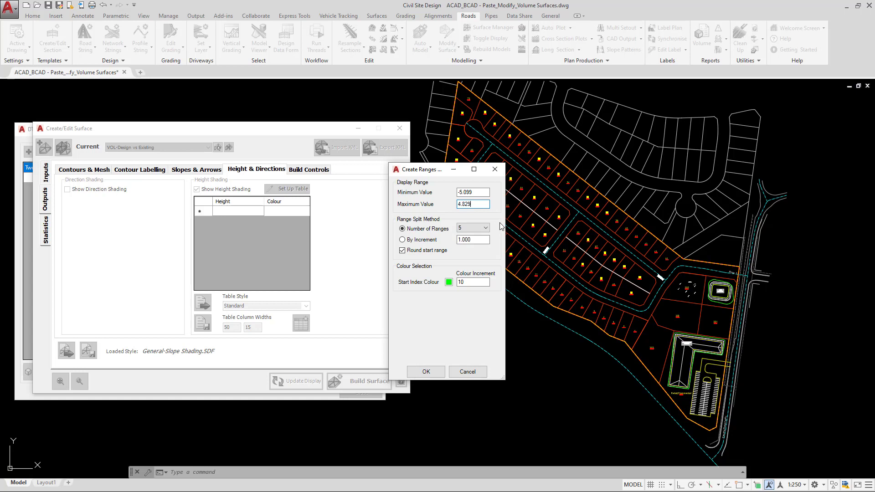
left_click(474, 230)
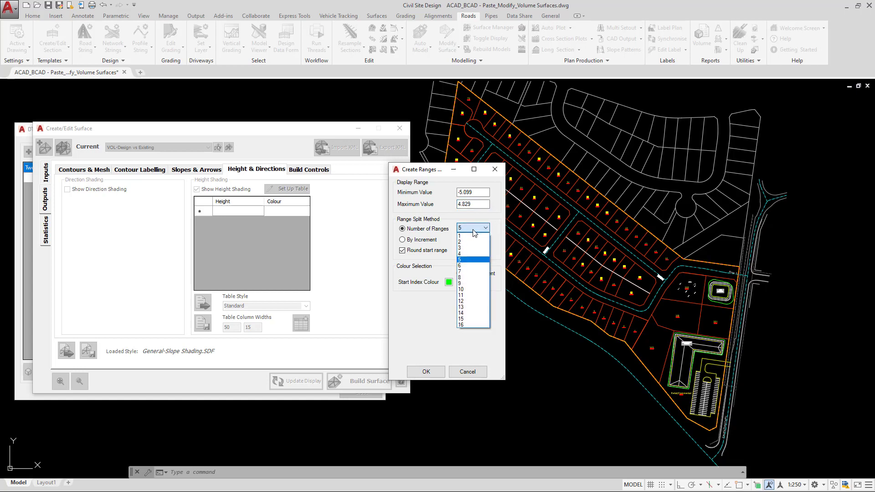
left_click(465, 236)
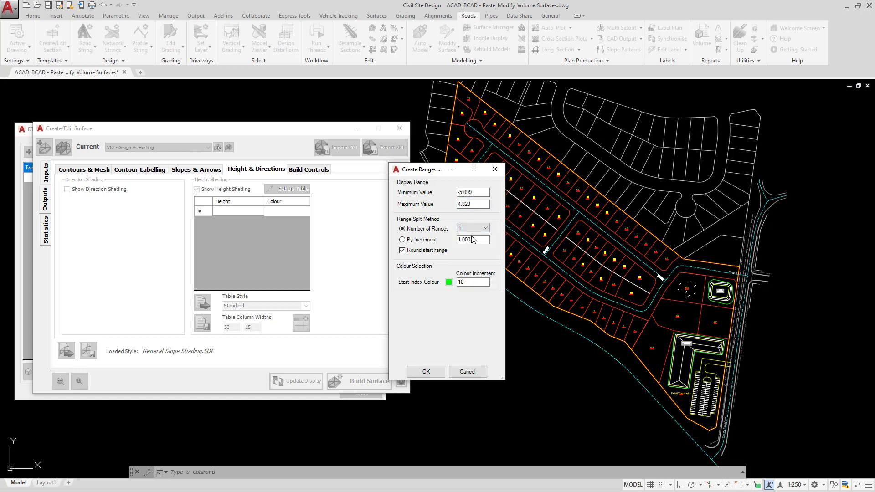
left_click(425, 371)
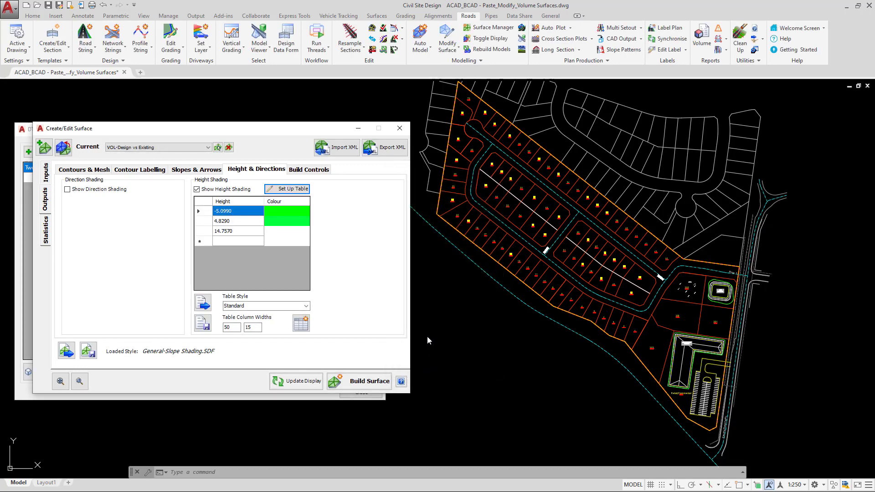
Step: Set the second height in the shading table to 0
left_click(231, 221)
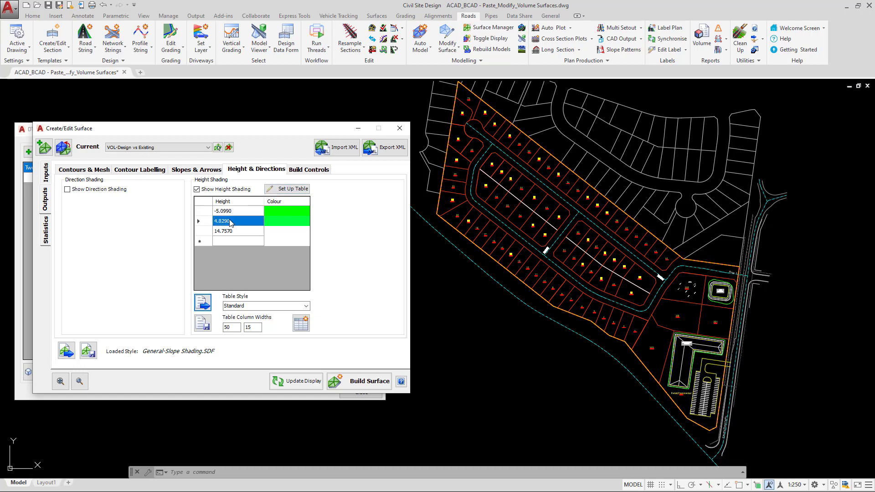
left_click(230, 222)
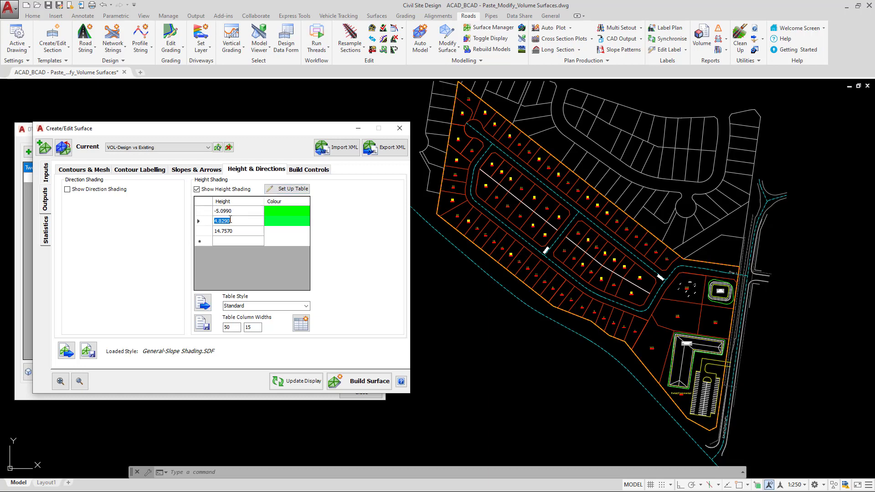
type("0")
Step: Colour the -5.0990 range blue (index 160) and the 0 range red (index 10), and update the surface display
left_click(281, 211)
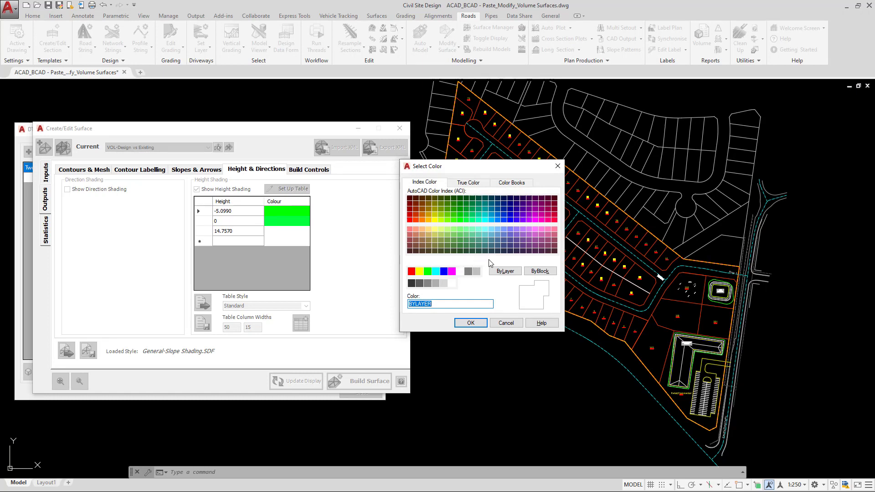
left_click(503, 214)
left_click(504, 220)
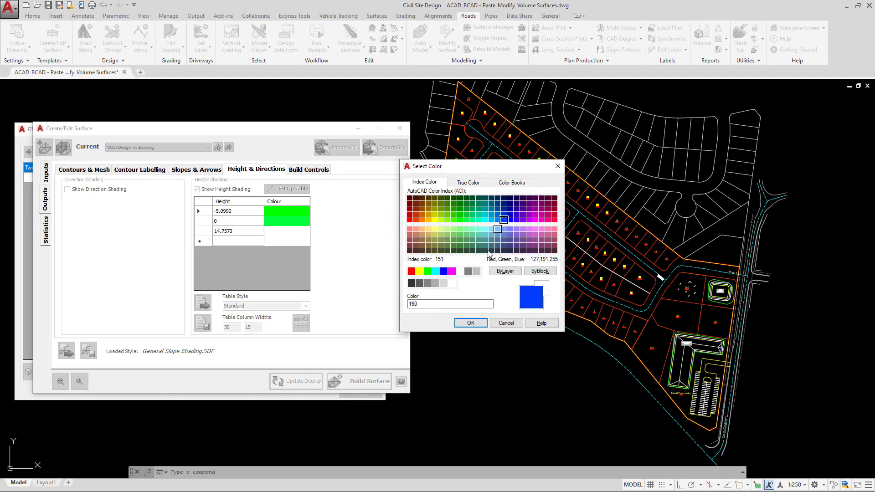
left_click(468, 321)
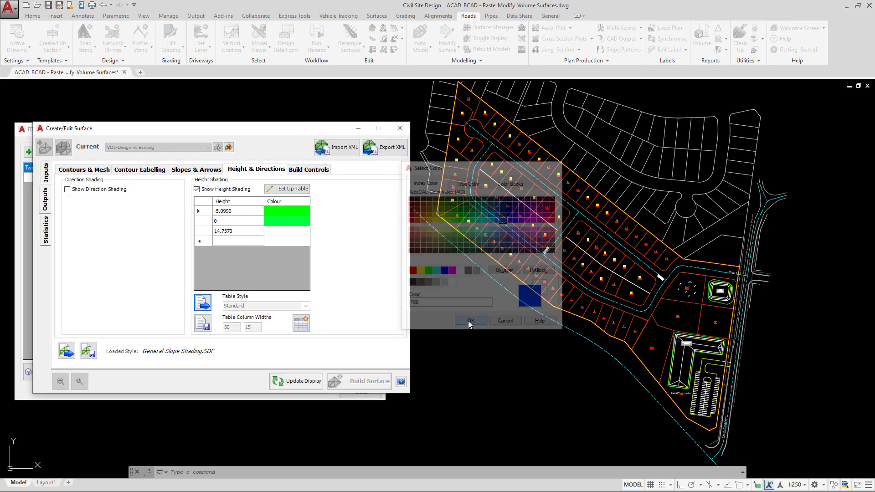
left_click(277, 220)
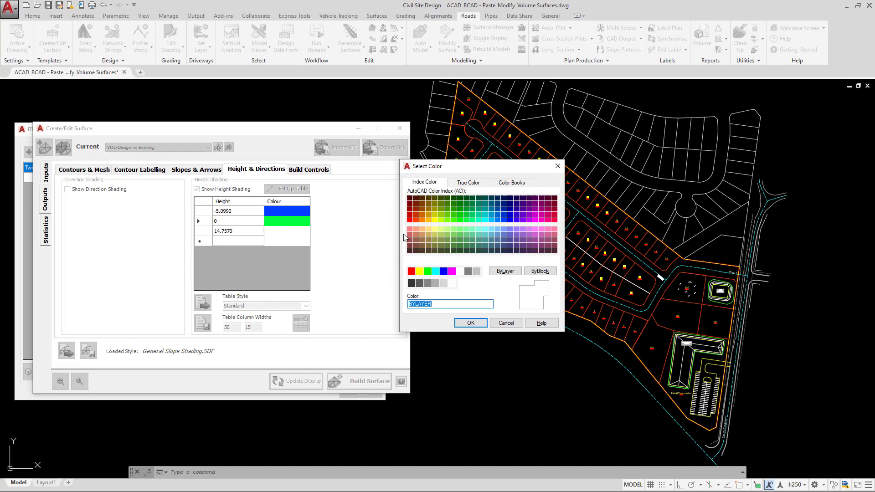
left_click(410, 221)
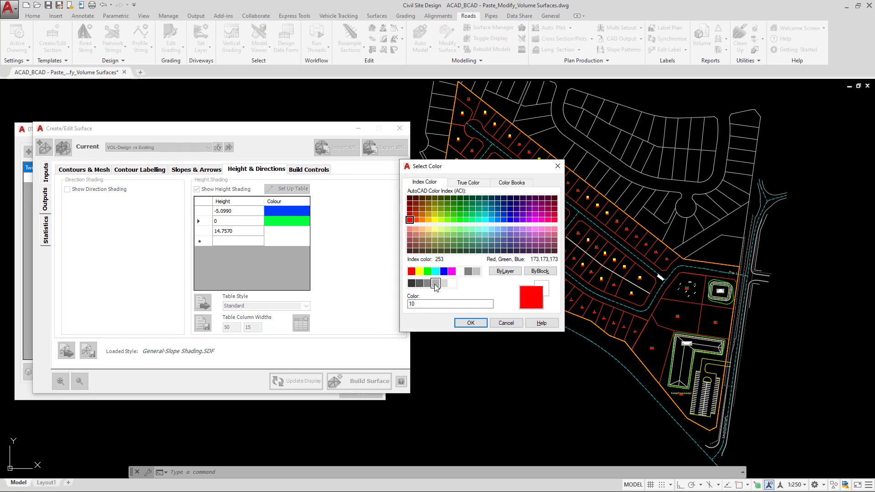
left_click(470, 323)
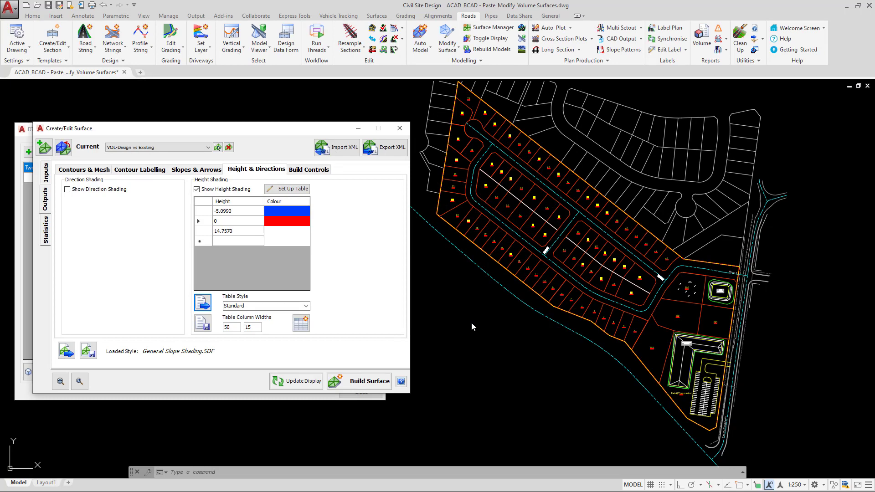
left_click(304, 383)
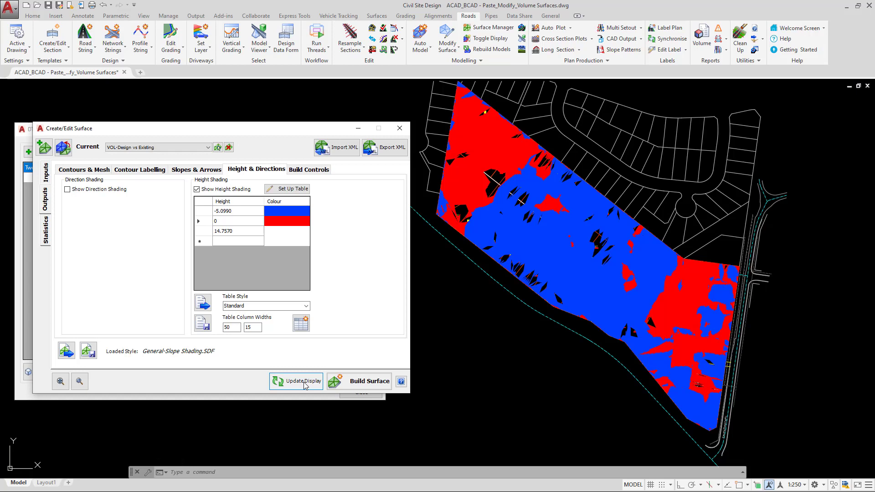
left_click(303, 385)
Step: Send the shaded volume surface to the back of the draw order, behind the site linework
scroll(742, 295, "up", 10)
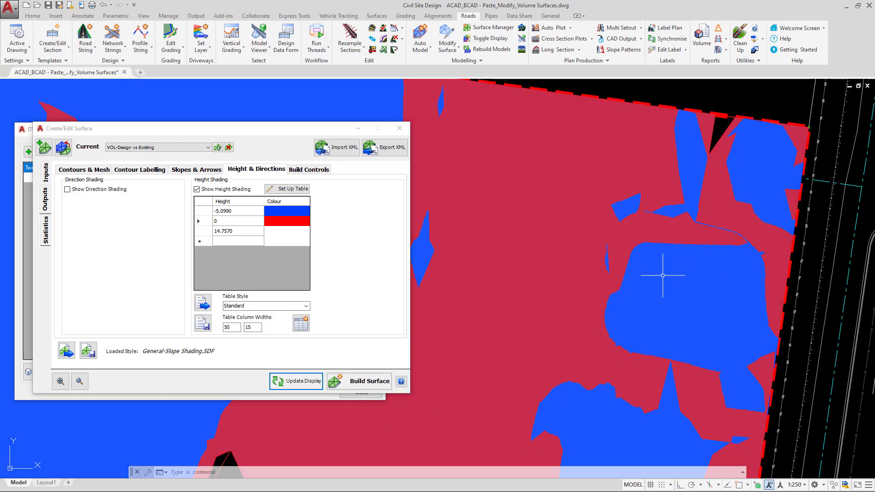
scroll(667, 255, "down", 3)
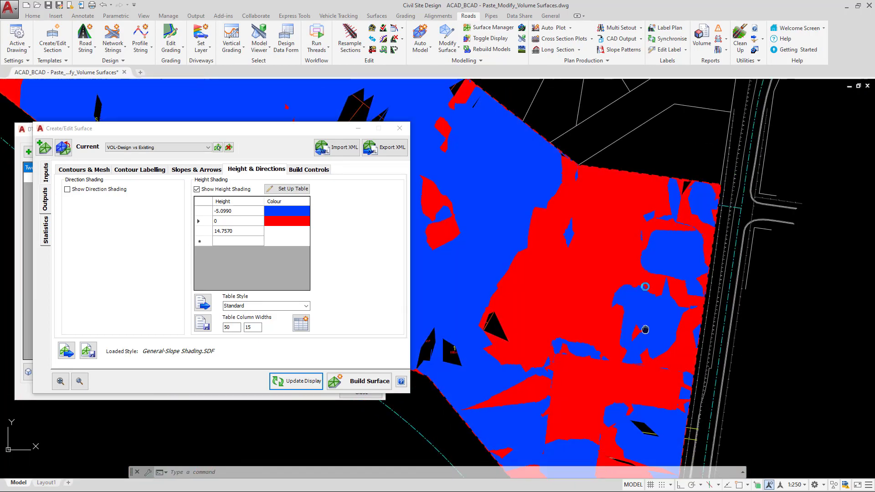
scroll(638, 296, "down", 2)
scroll(603, 314, "up", 2)
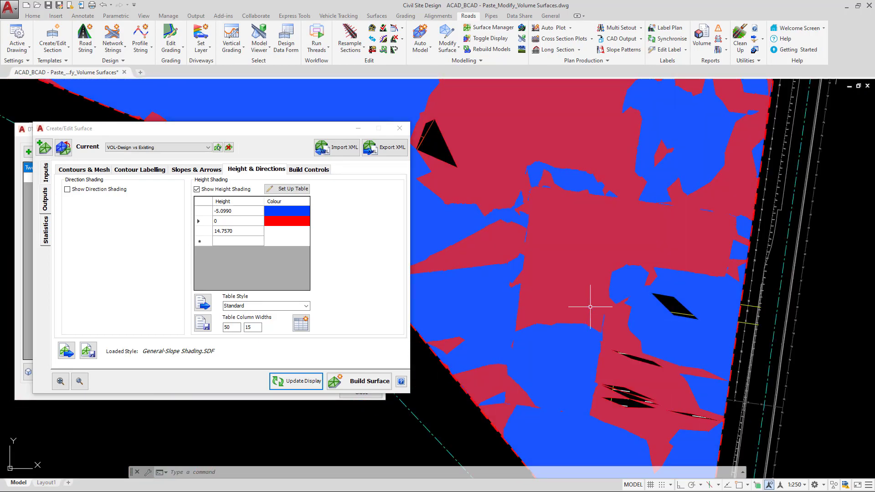
scroll(575, 298, "down", 1)
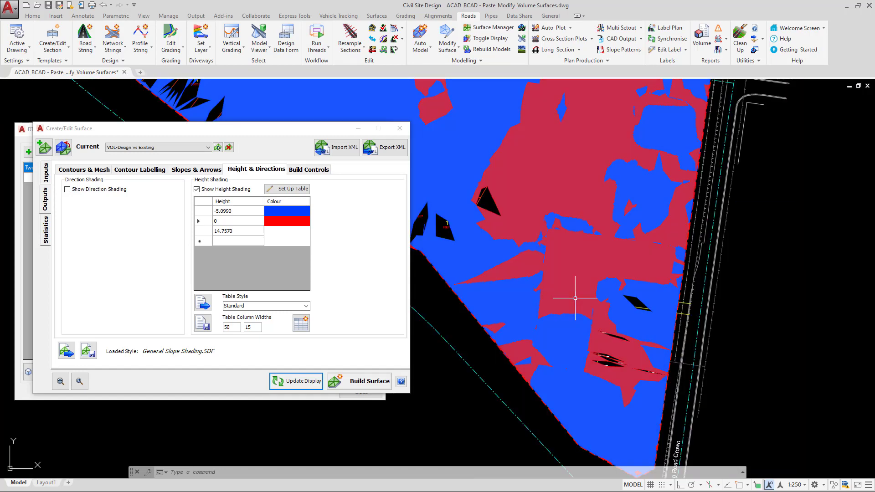
scroll(573, 258, "down", 1)
scroll(665, 291, "up", 1)
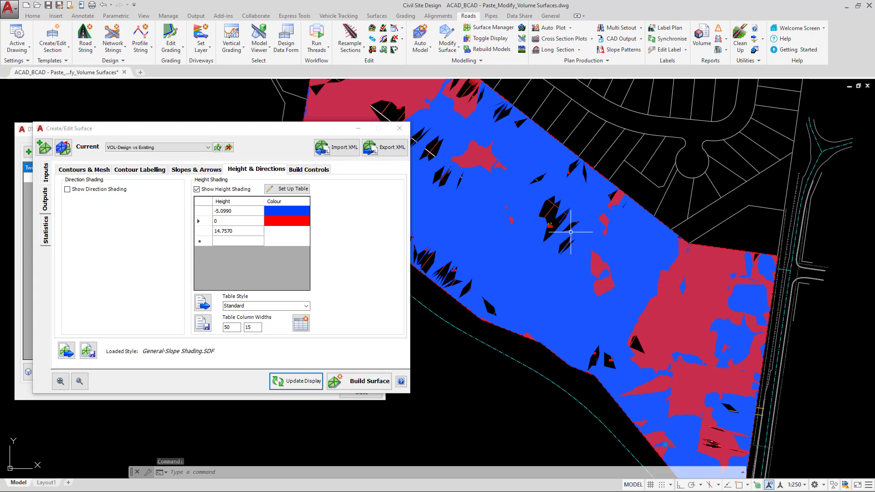
right_click(628, 181)
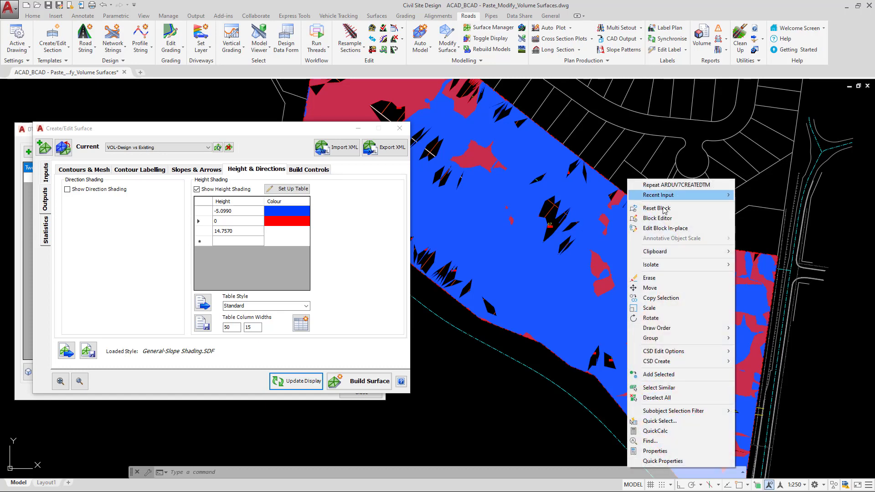
mouse_move(696, 329)
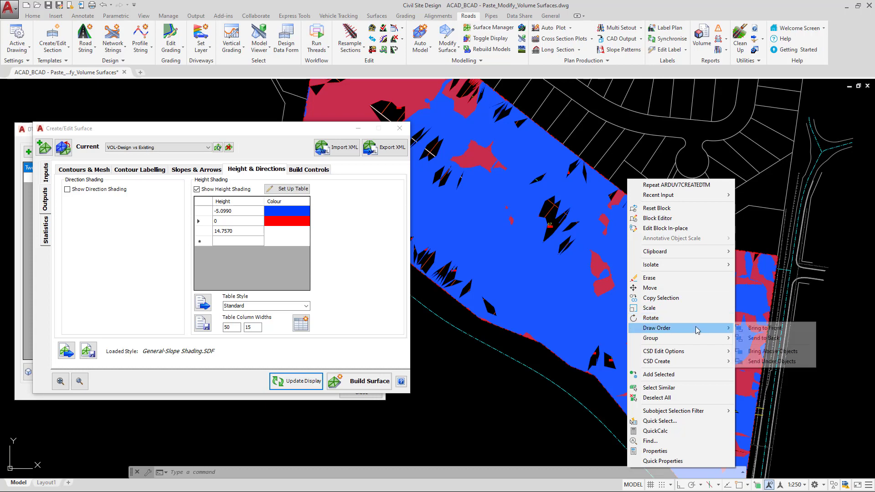
left_click(763, 337)
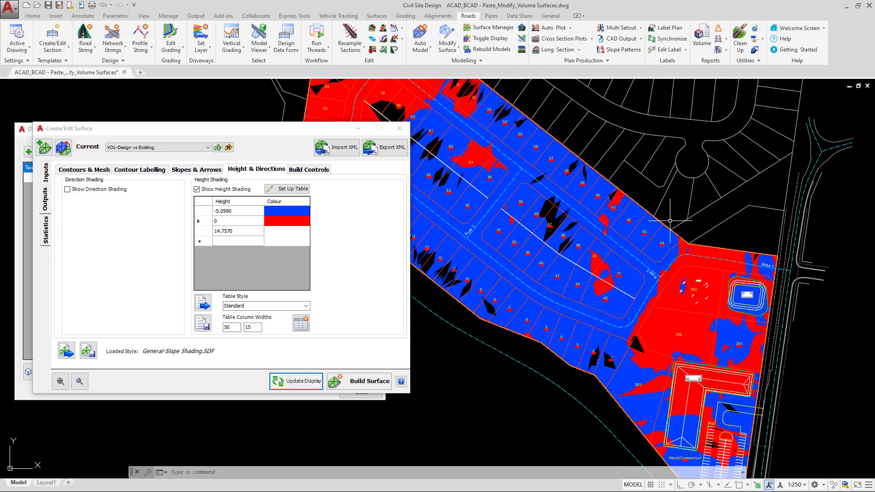
Step: Turn off height shading for VOL-Design vs Existing, update its display and close the surface settings
scroll(665, 355, "up", 5)
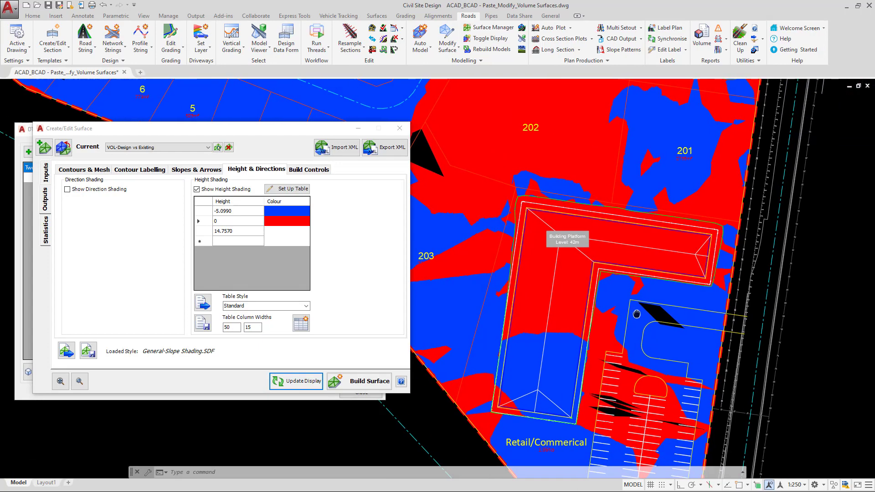
mouse_move(636, 314)
middle_mouse_down()
mouse_move(596, 213)
mouse_move(616, 83)
mouse_move(662, 86)
middle_mouse_up()
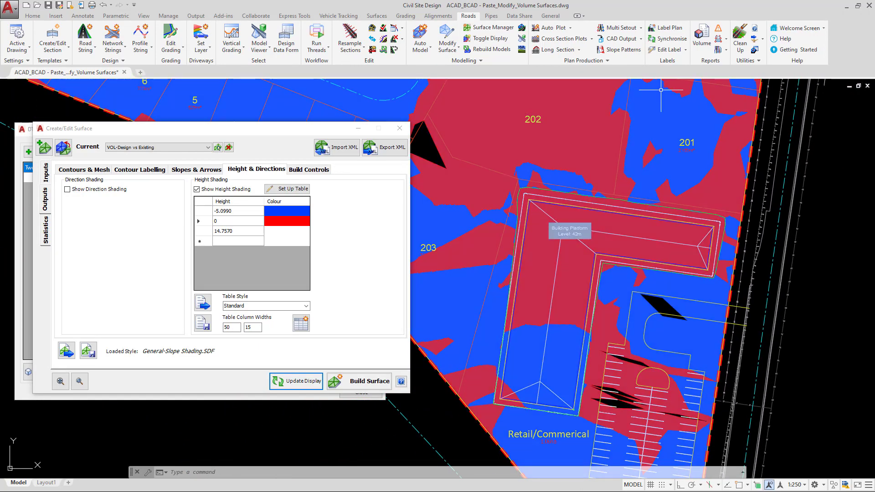
scroll(621, 161, "down", 8)
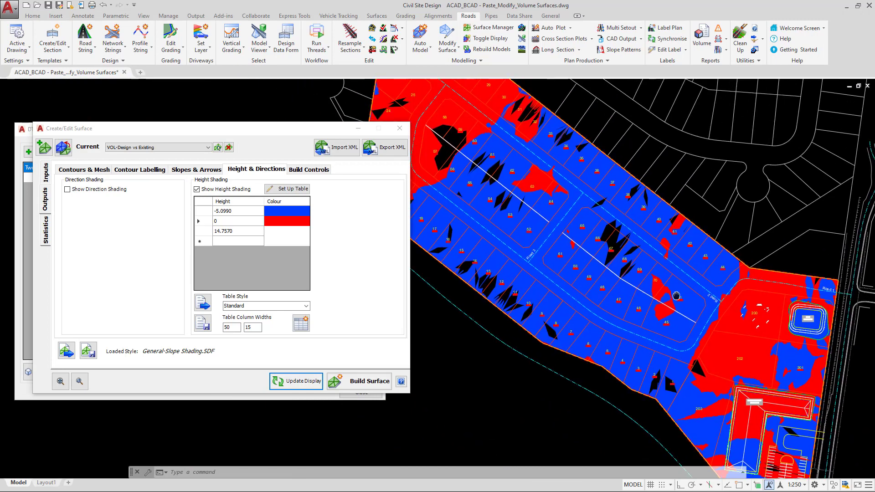
middle_click_drag(569, 251, 566, 268)
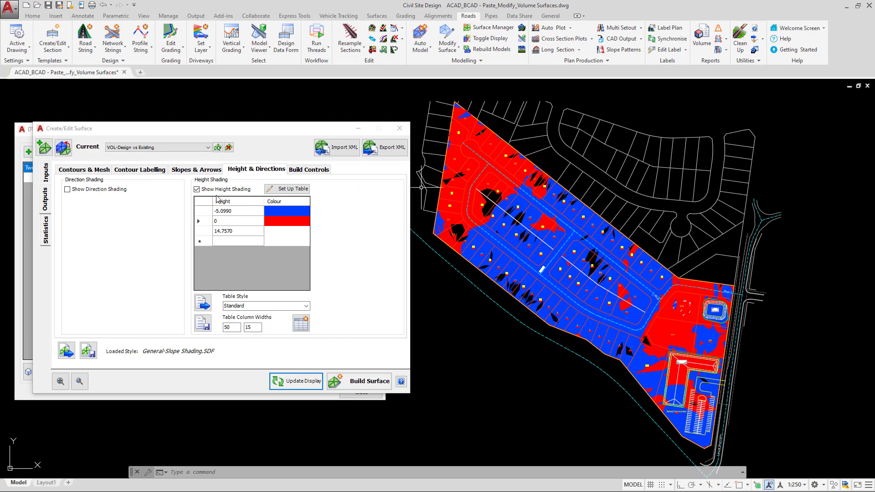
left_click(197, 190)
left_click(293, 383)
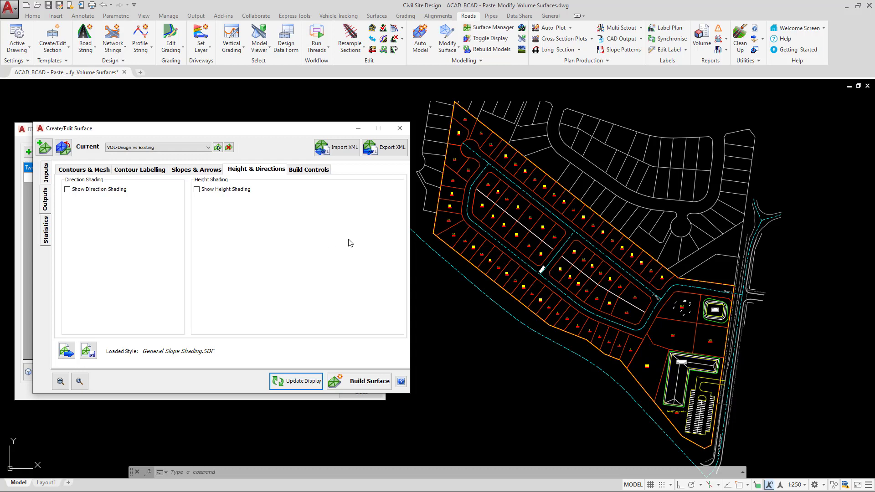
left_click(399, 128)
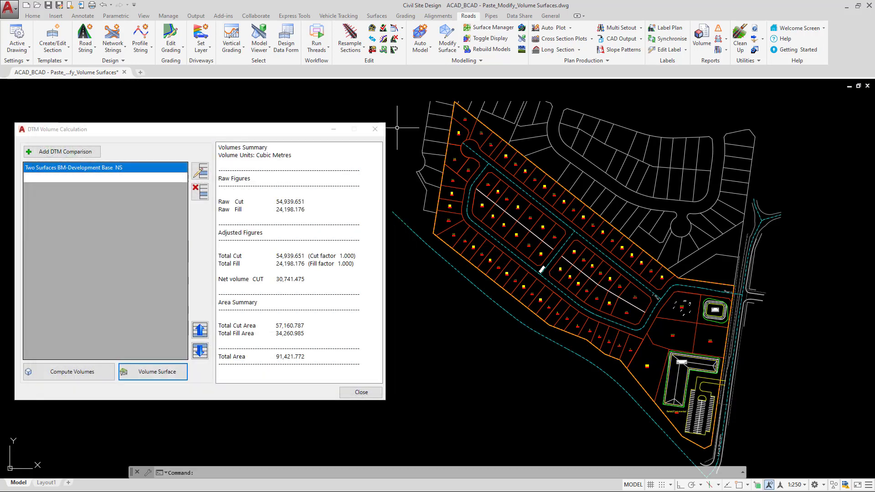
Step: Choose to update the existing VOL-Design vs Existing volume surface from the DTM comparison
left_click(157, 373)
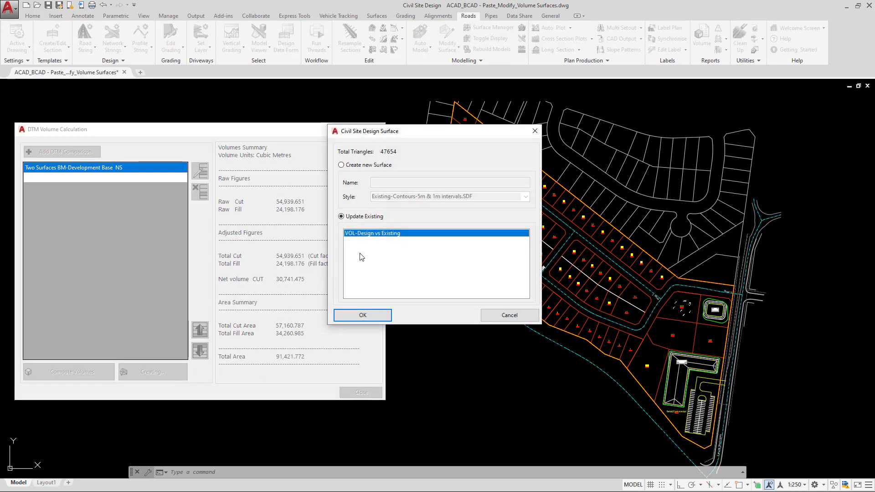
left_click(392, 235)
left_click(392, 235)
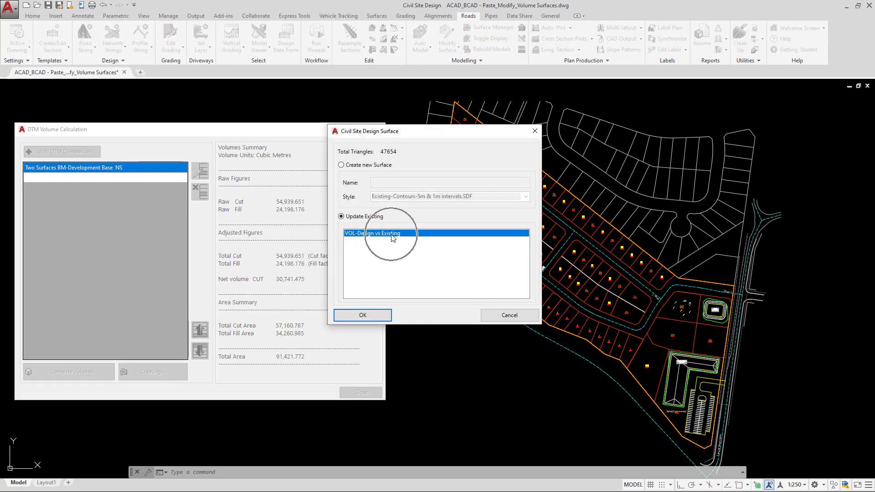